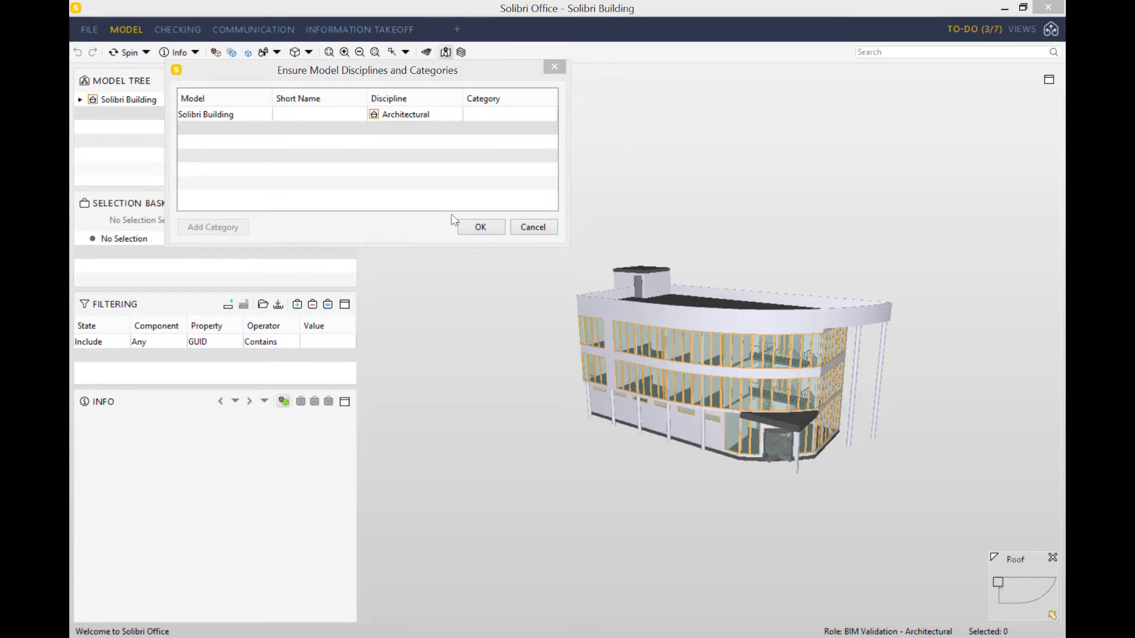
# Step: Enter ARC as the short name of the Architectural Solibri Building model
pyautogui.doubleClick(317, 114)
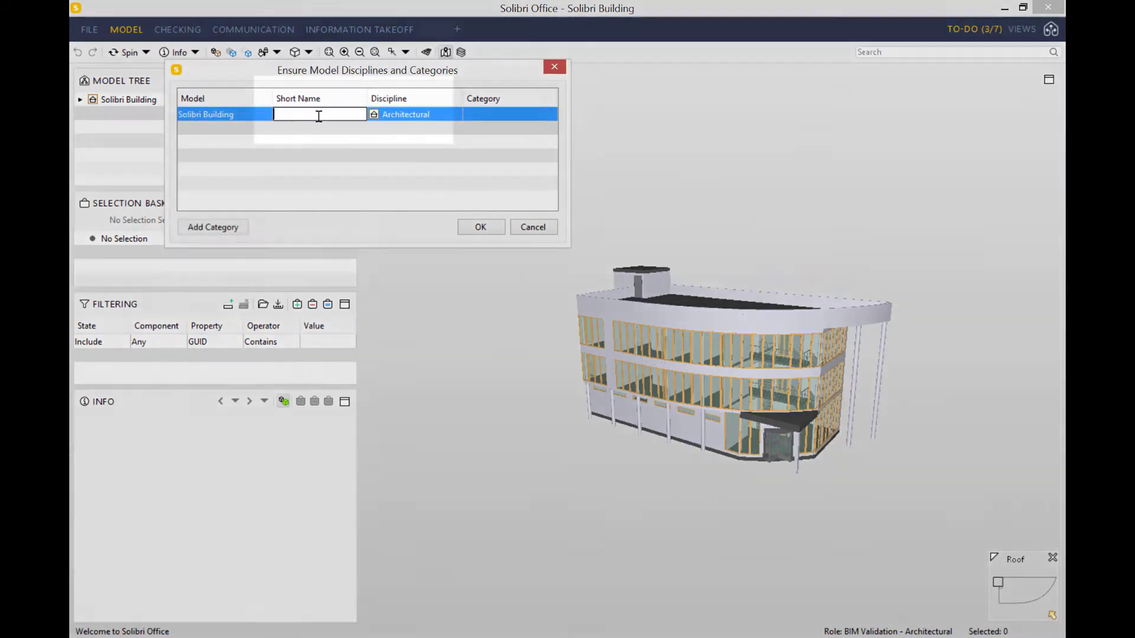
pyautogui.write('ARC')
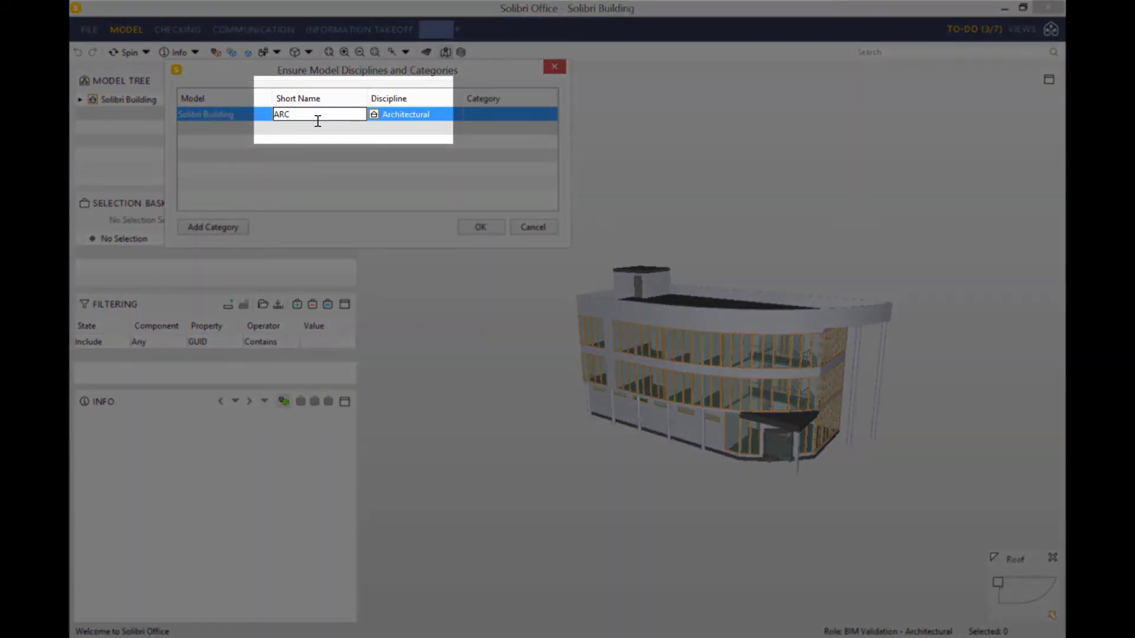
pyautogui.click(302, 168)
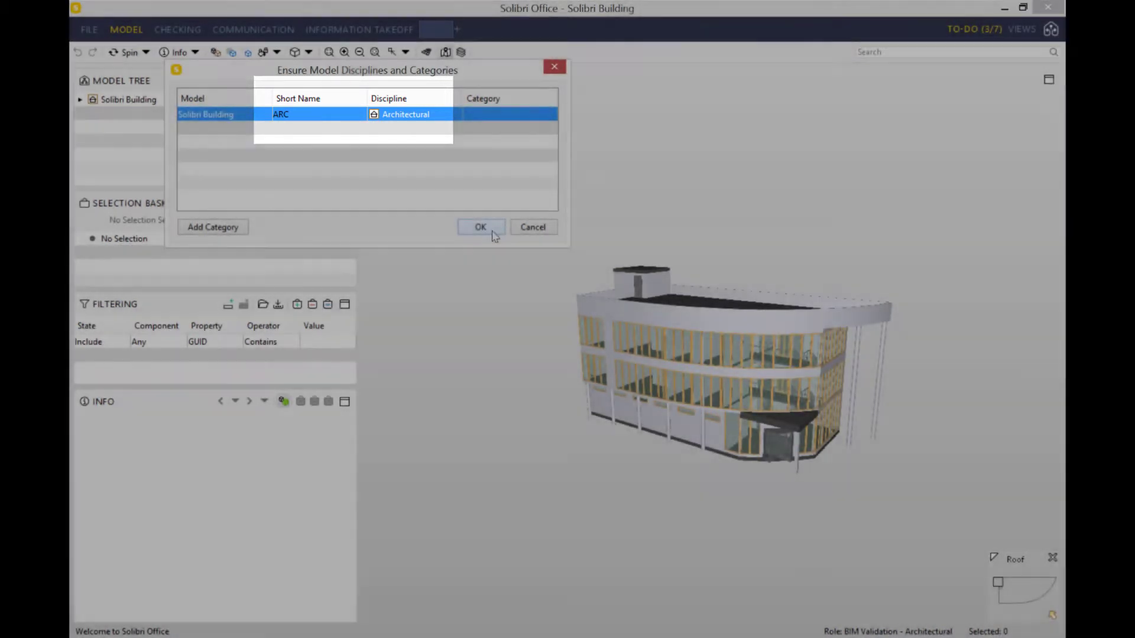
# Step: Confirm the disciplines dialog and show the General Space Check ruleset in the Checking view
pyautogui.click(492, 231)
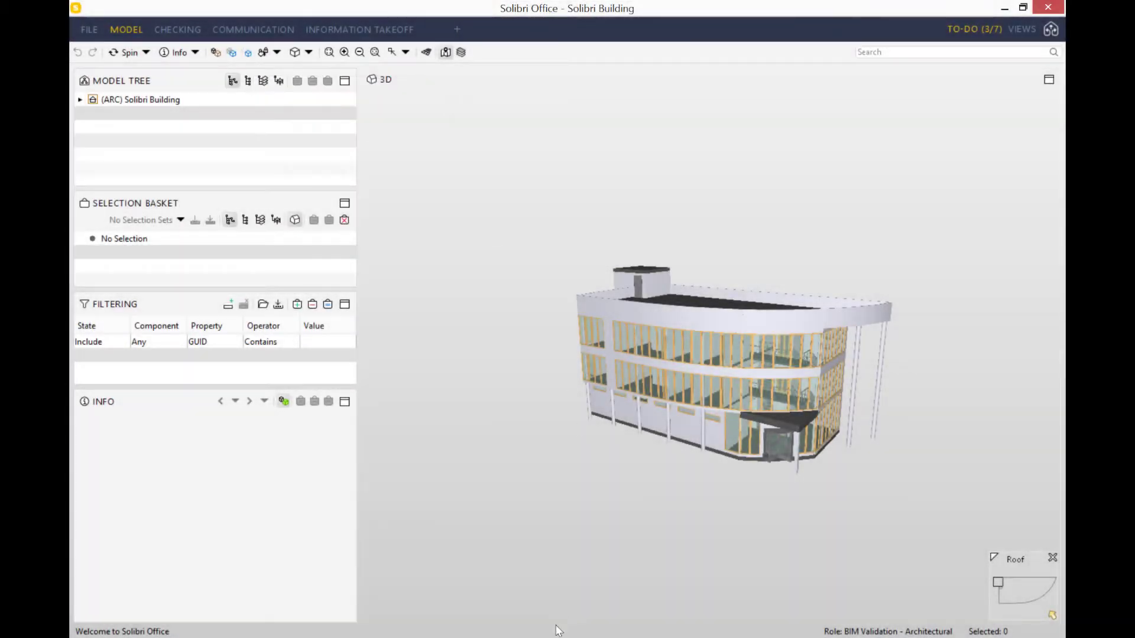
pyautogui.scroll(3, 832, 484)
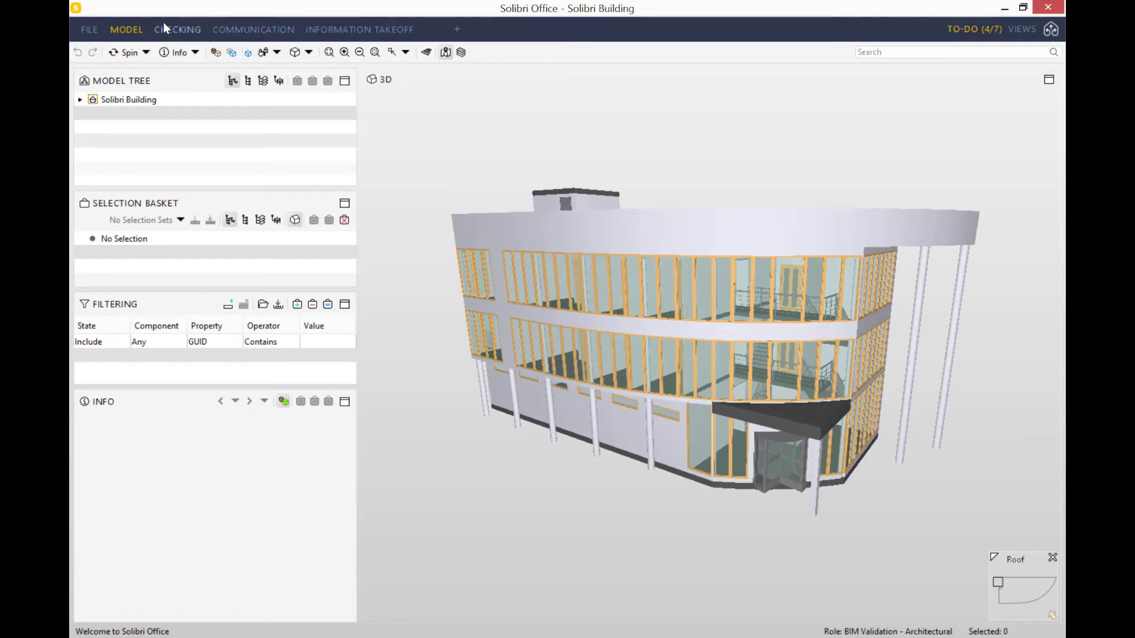
pyautogui.click(178, 26)
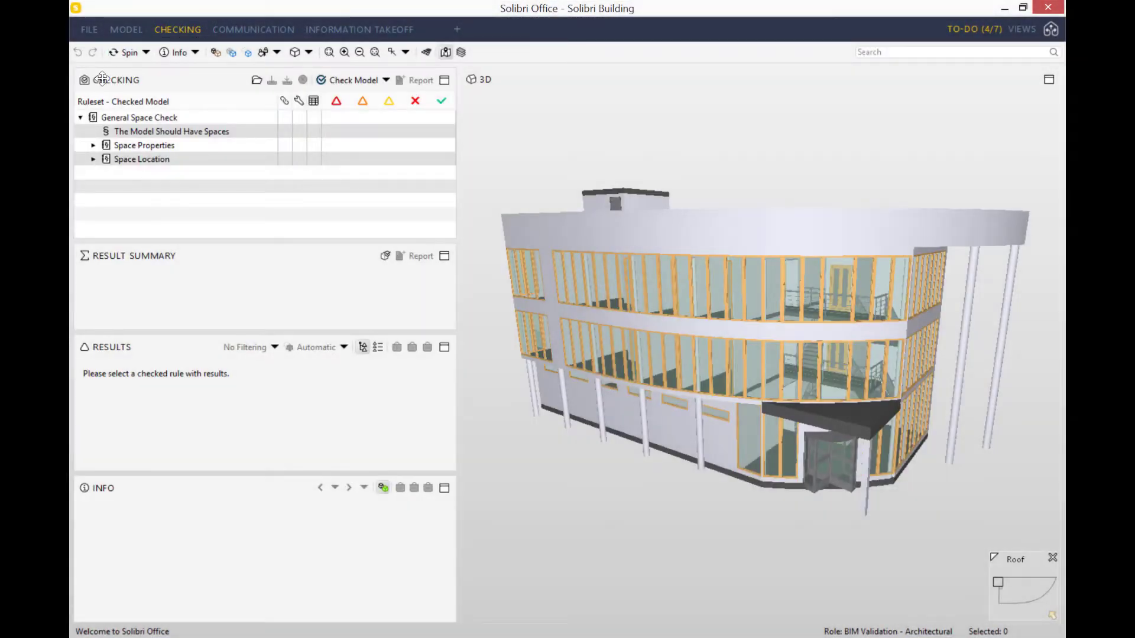
pyautogui.click(80, 118)
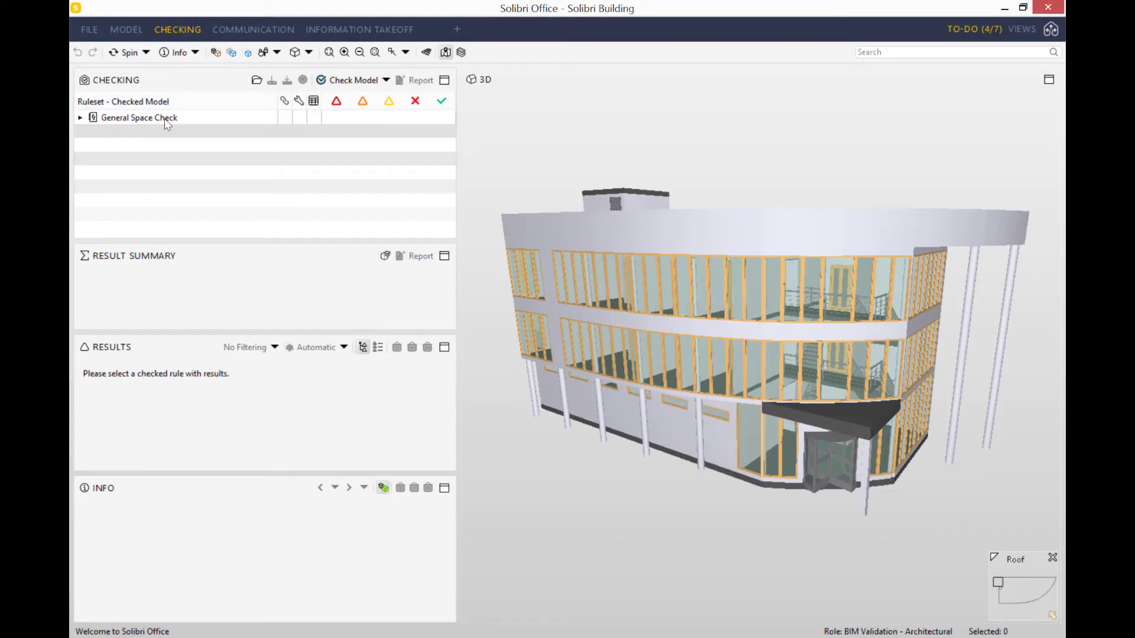
pyautogui.click(81, 118)
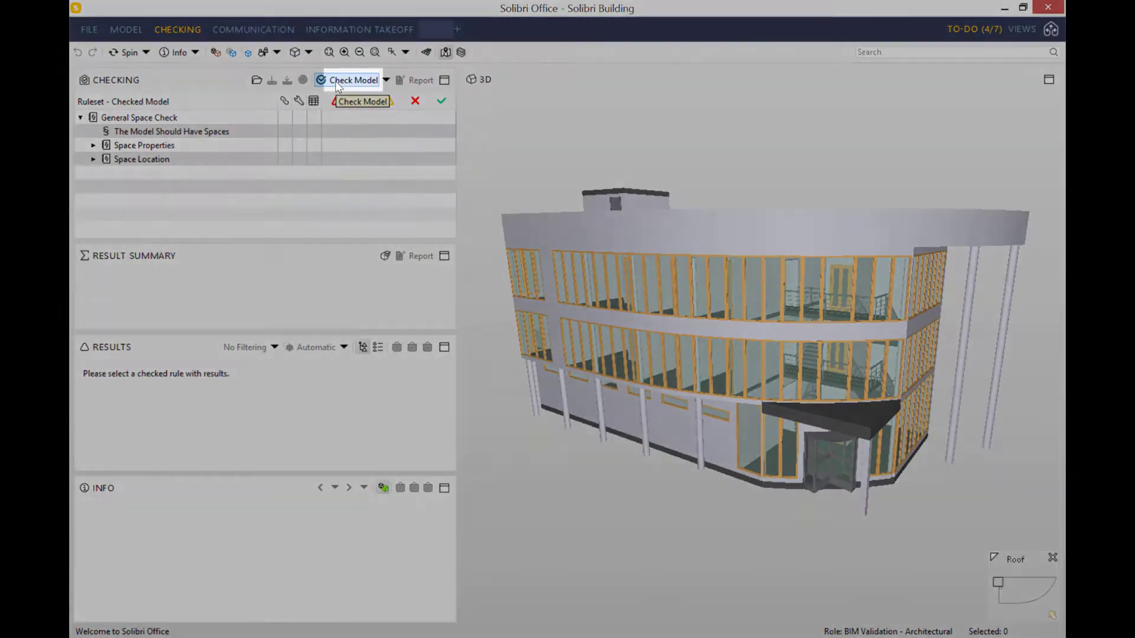
# Step: Run Check Model with the General Space Check ruleset
pyautogui.click(337, 83)
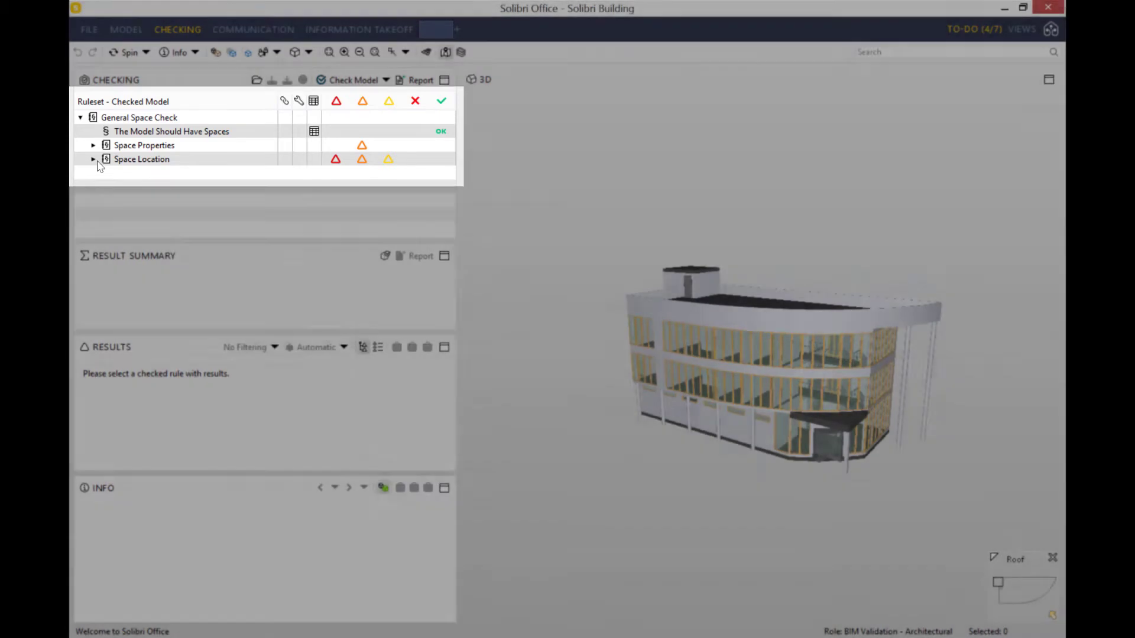
# Step: Expand Space Properties to list its four rules, where only Spaces Must Have Doors fails
pyautogui.doubleClick(142, 145)
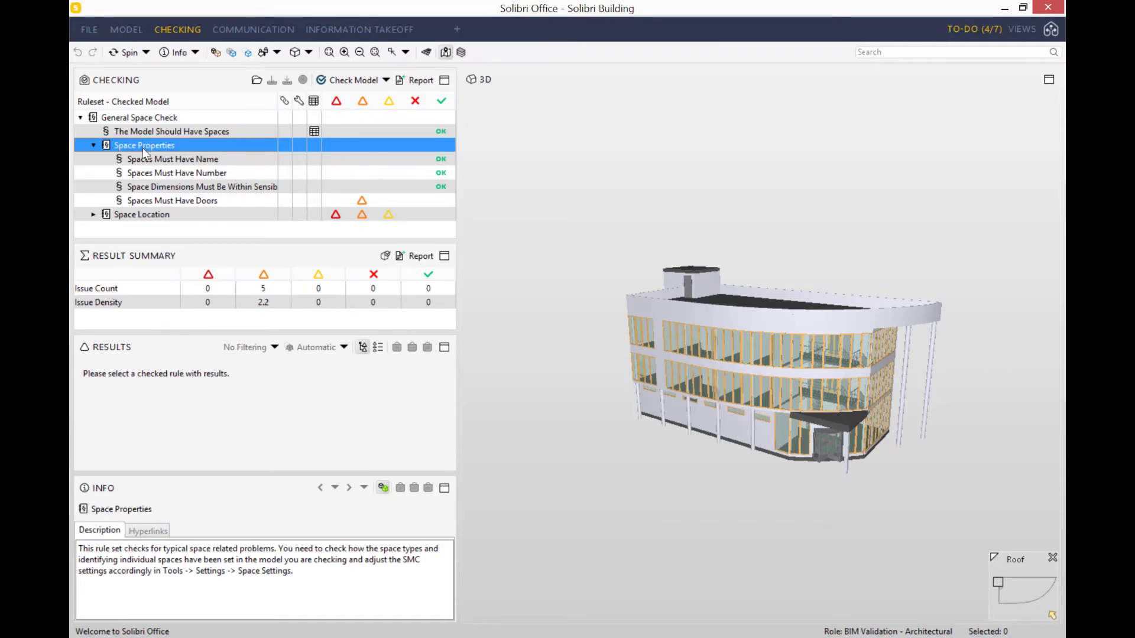
pyautogui.click(93, 145)
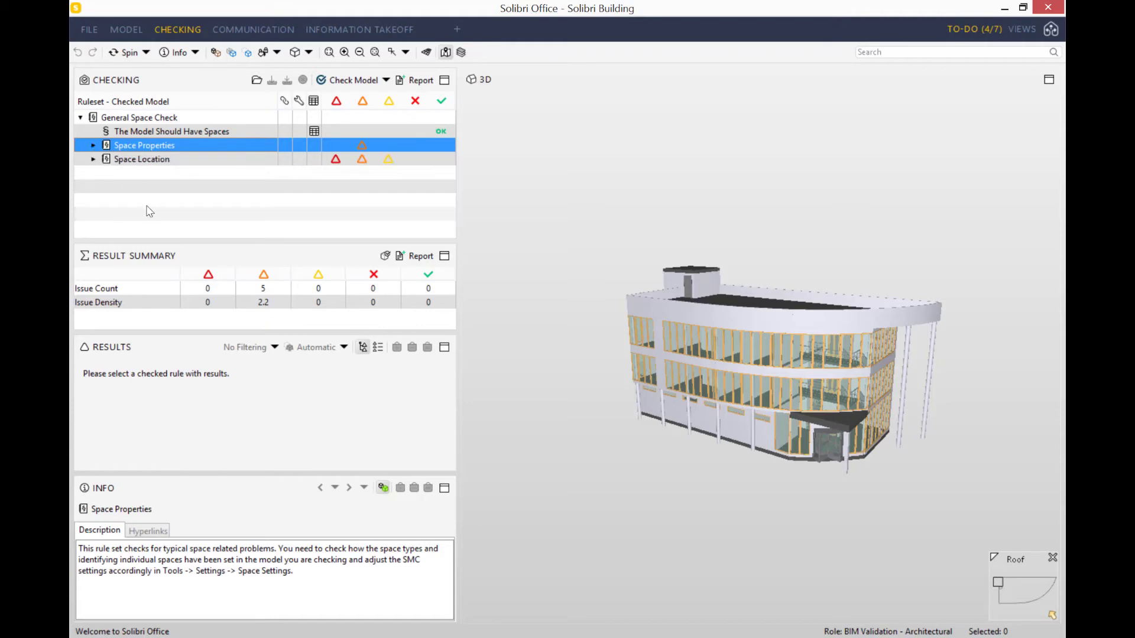
pyautogui.click(92, 148)
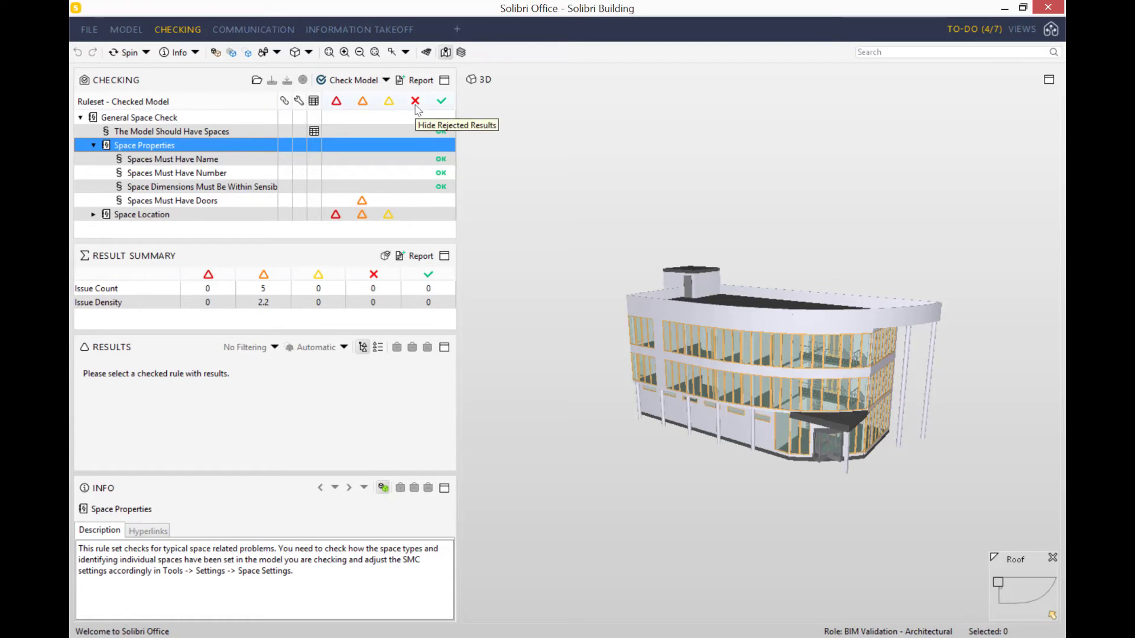
# Step: List the five spaces failing Spaces Must Have Doors and zoom to Stair[111]
pyautogui.click(314, 200)
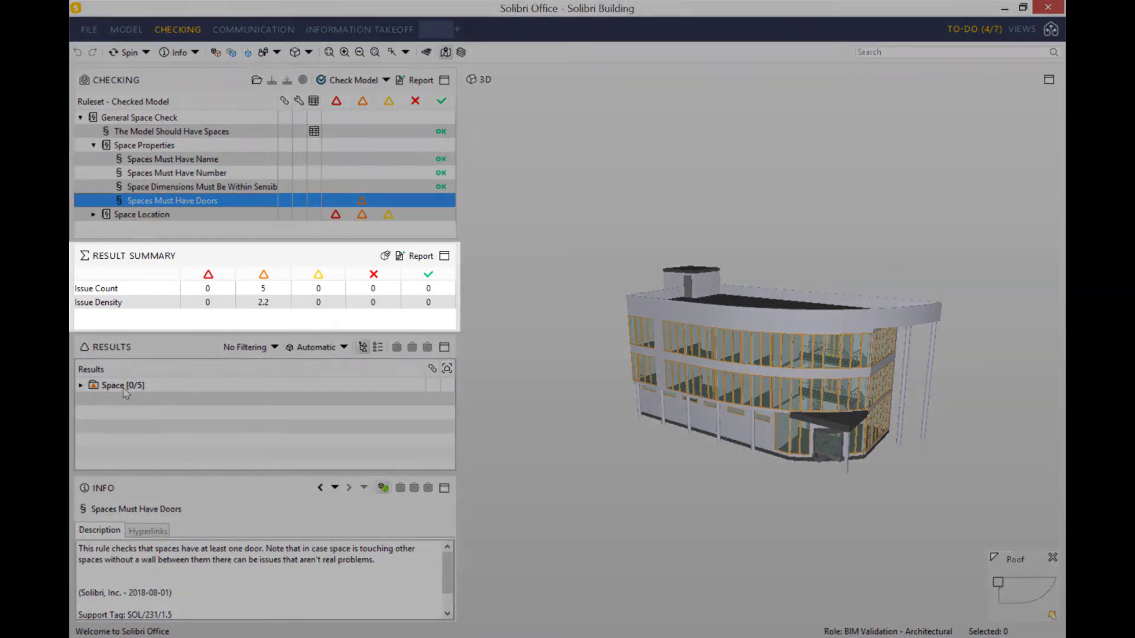
pyautogui.doubleClick(159, 385)
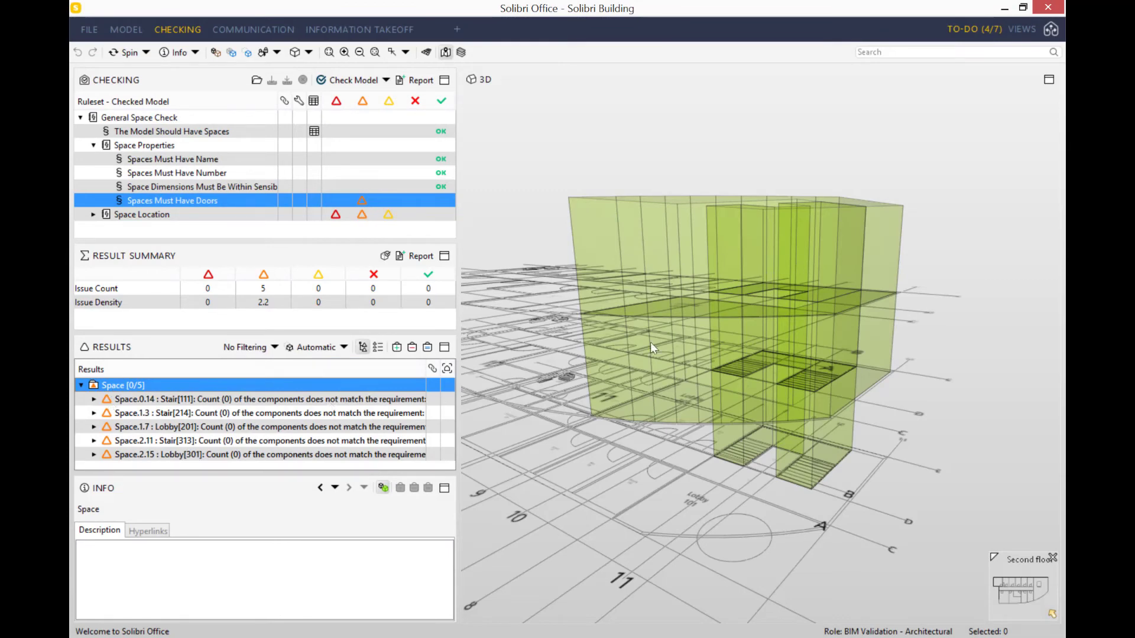
pyautogui.doubleClick(139, 400)
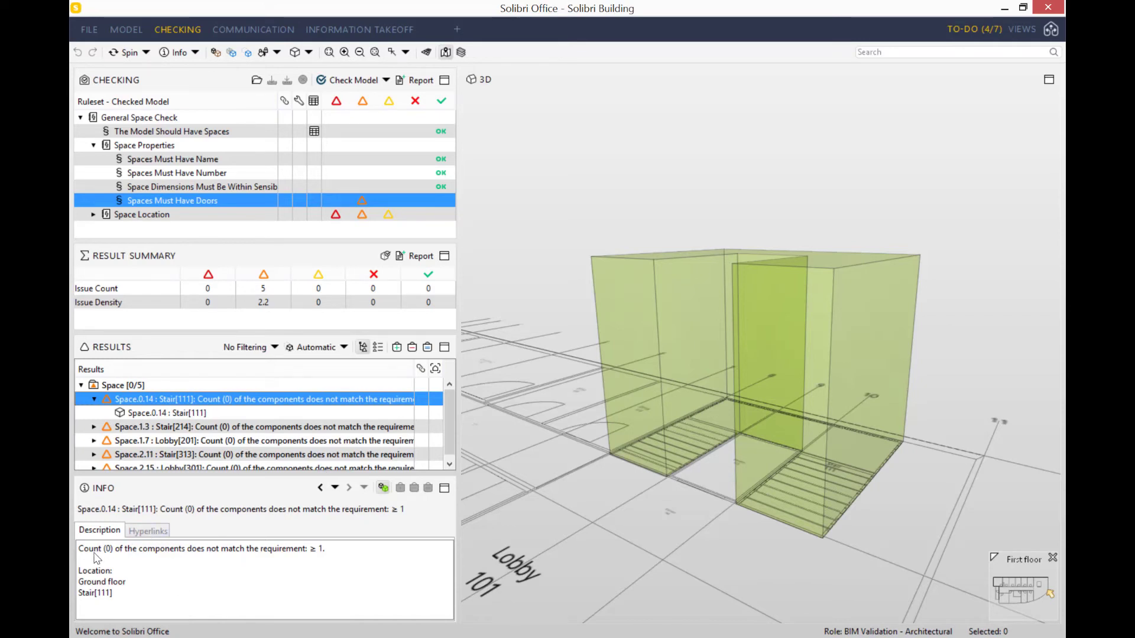
# Step: Orbit around Lobby[201] in 3D, then show all five doorless spaces together
pyautogui.click(178, 441)
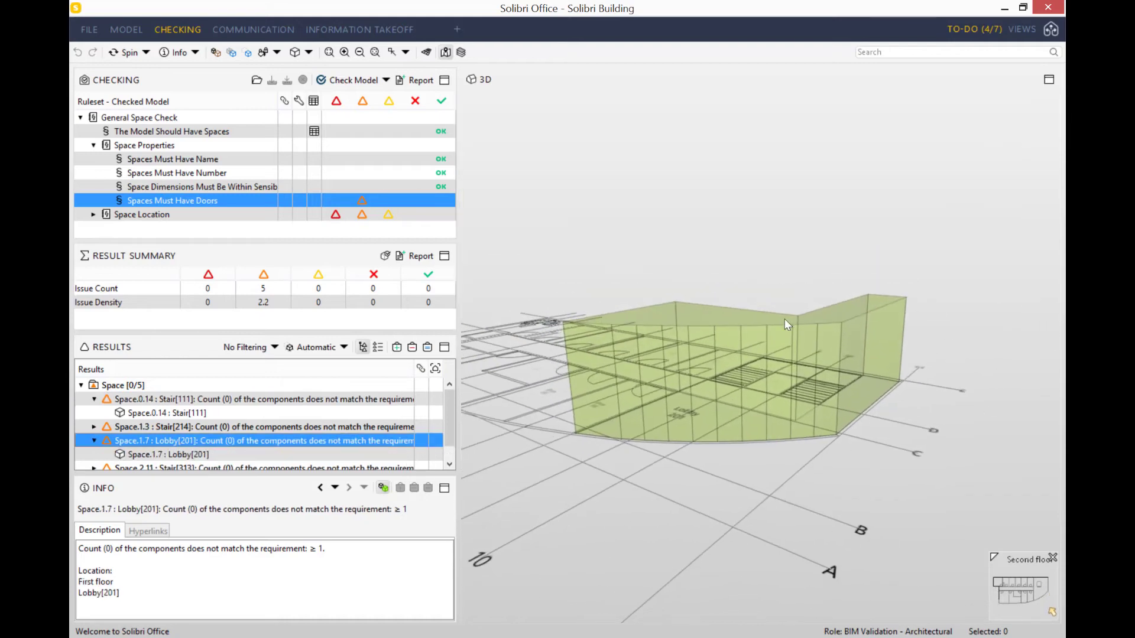
pyautogui.moveTo(792, 320); pyautogui.dragTo(759, 538)
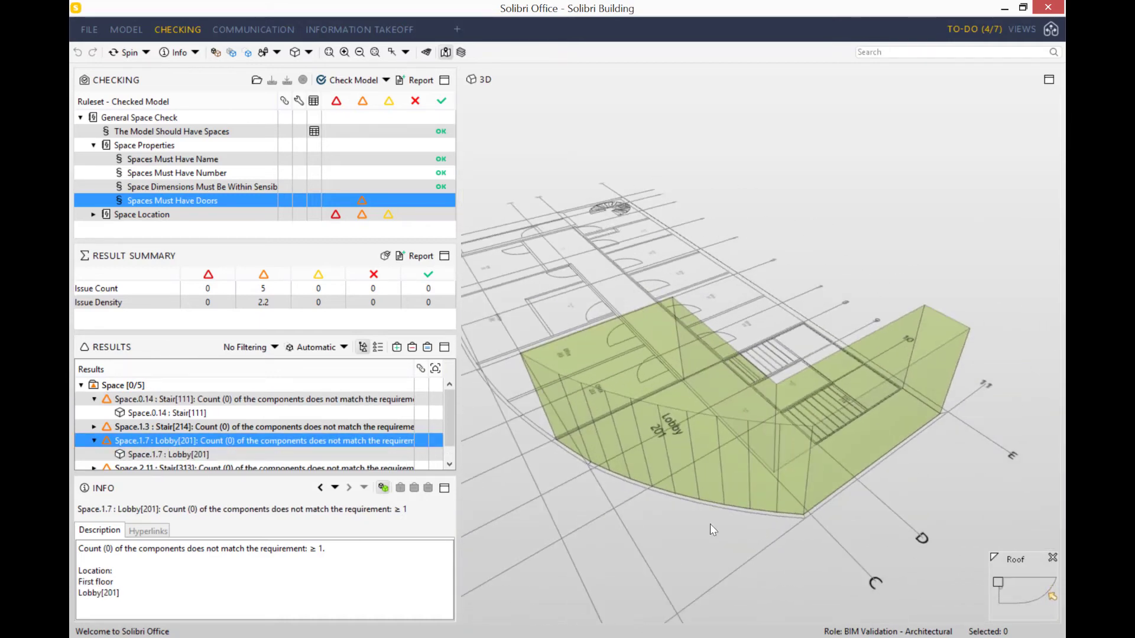
pyautogui.moveTo(638, 349); pyautogui.dragTo(703, 526)
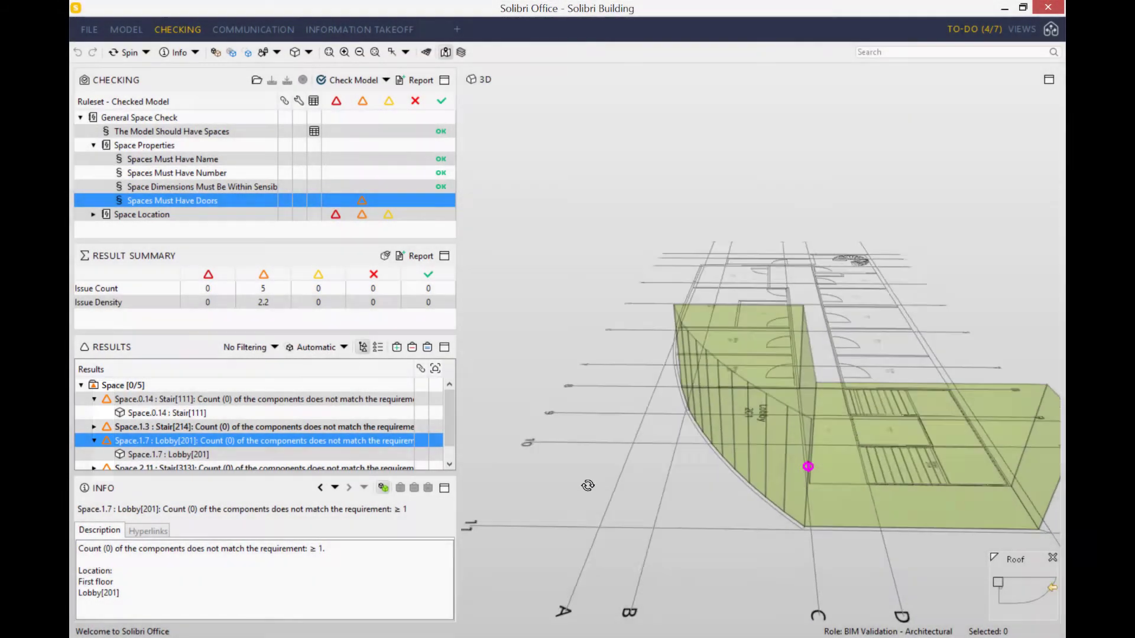
pyautogui.moveTo(806, 464); pyautogui.dragTo(756, 532)
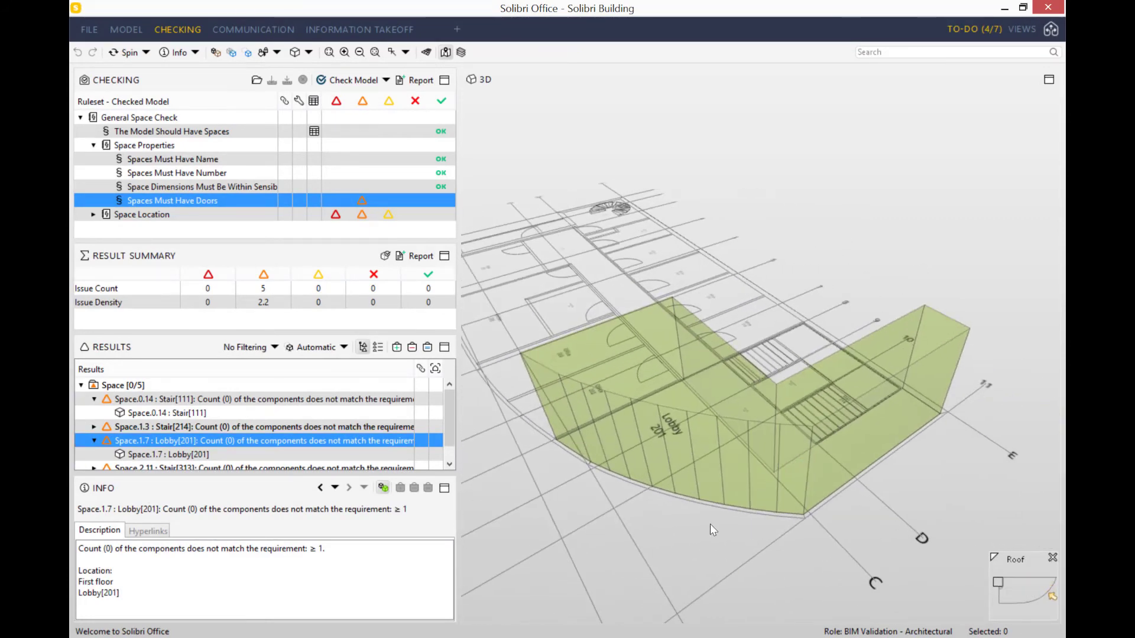
pyautogui.click(118, 385)
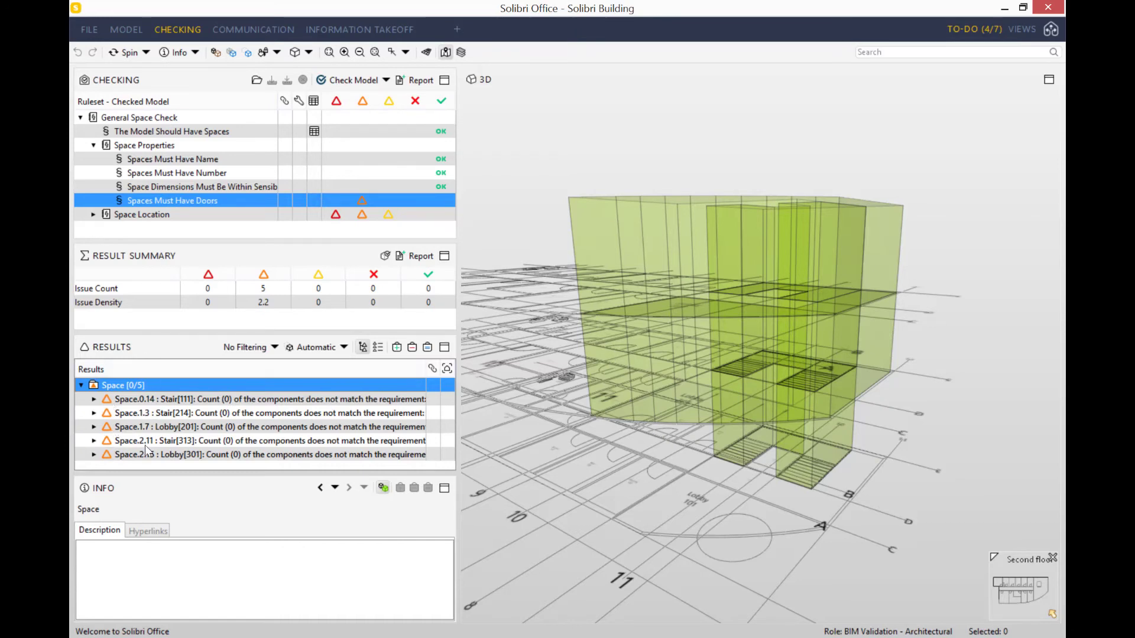
# Step: Collapse the door results and Space Properties, then select Space Validation under Space Location
pyautogui.click(217, 397)
pyautogui.click(83, 385)
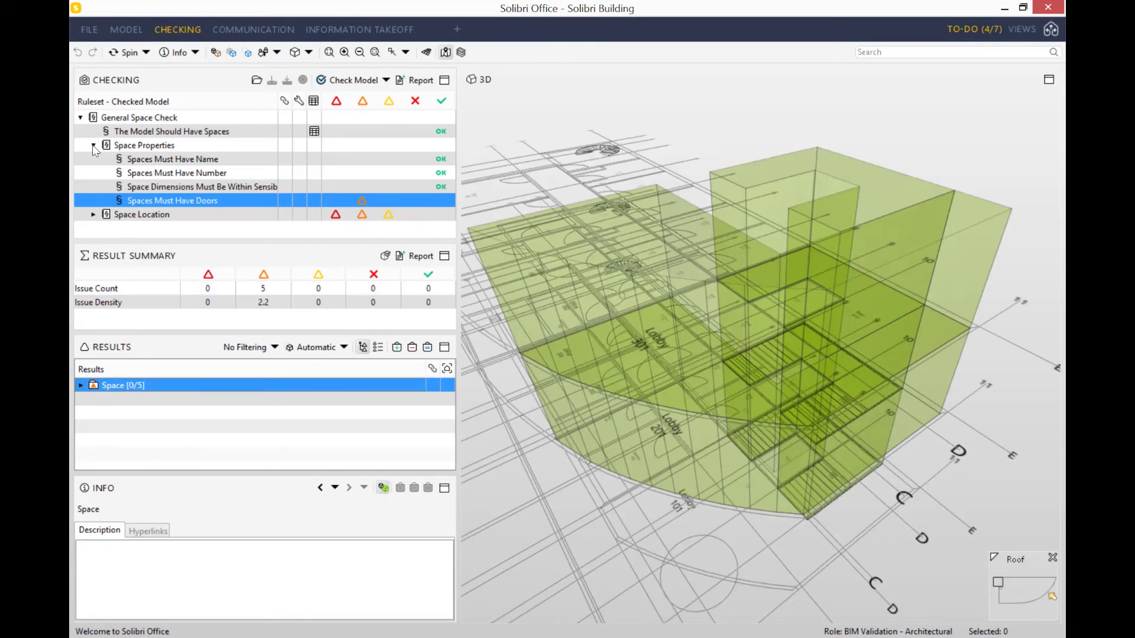
pyautogui.click(94, 144)
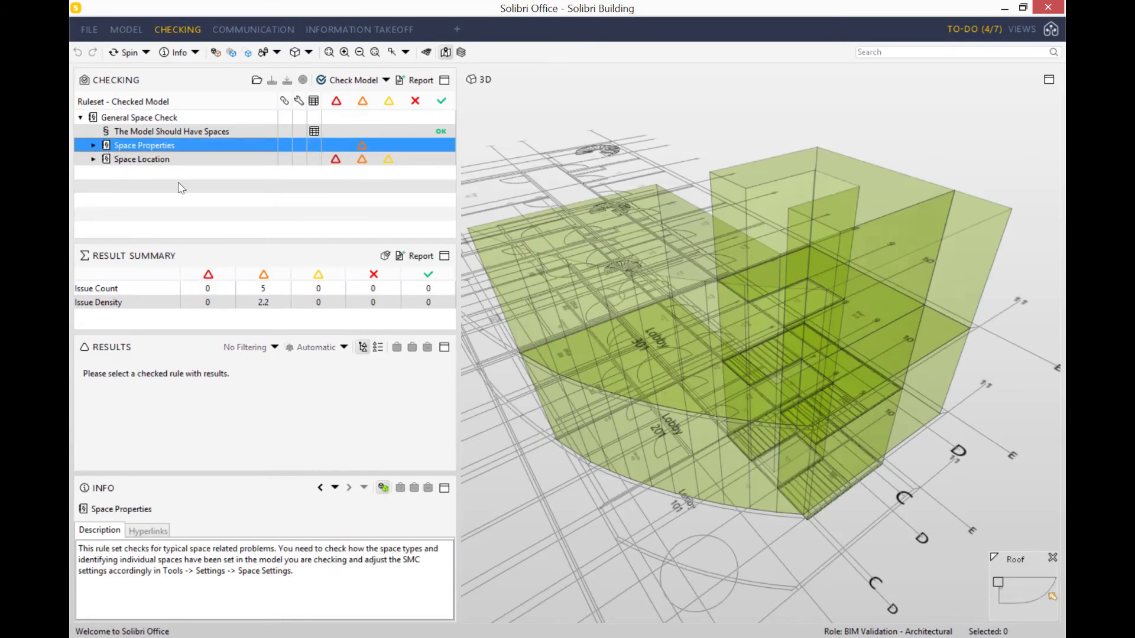
pyautogui.doubleClick(140, 159)
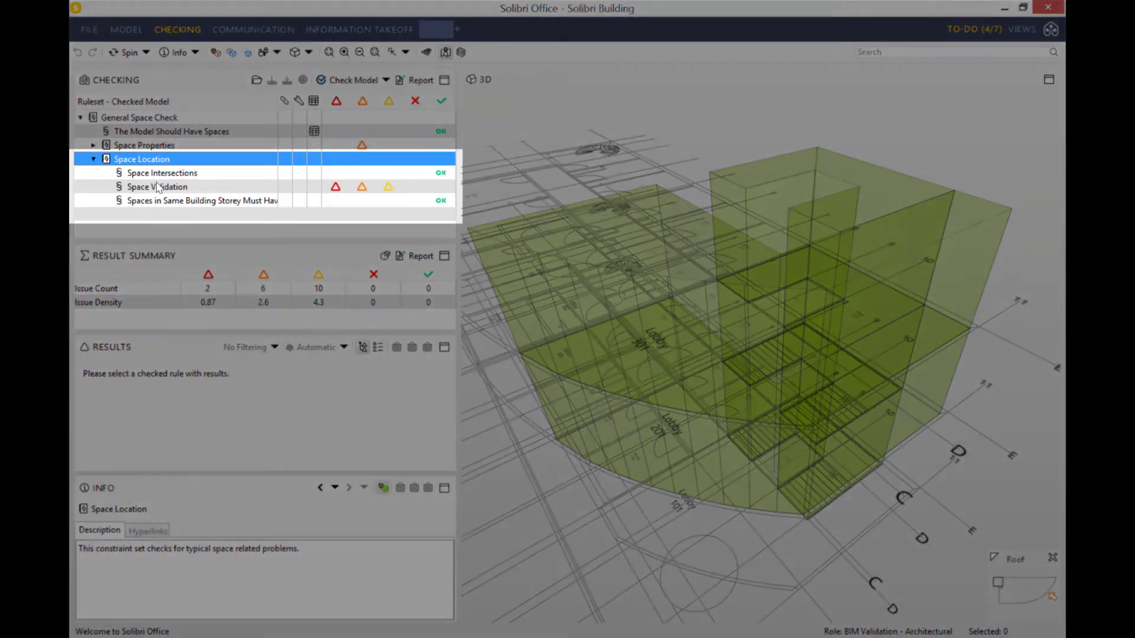
pyautogui.click(158, 187)
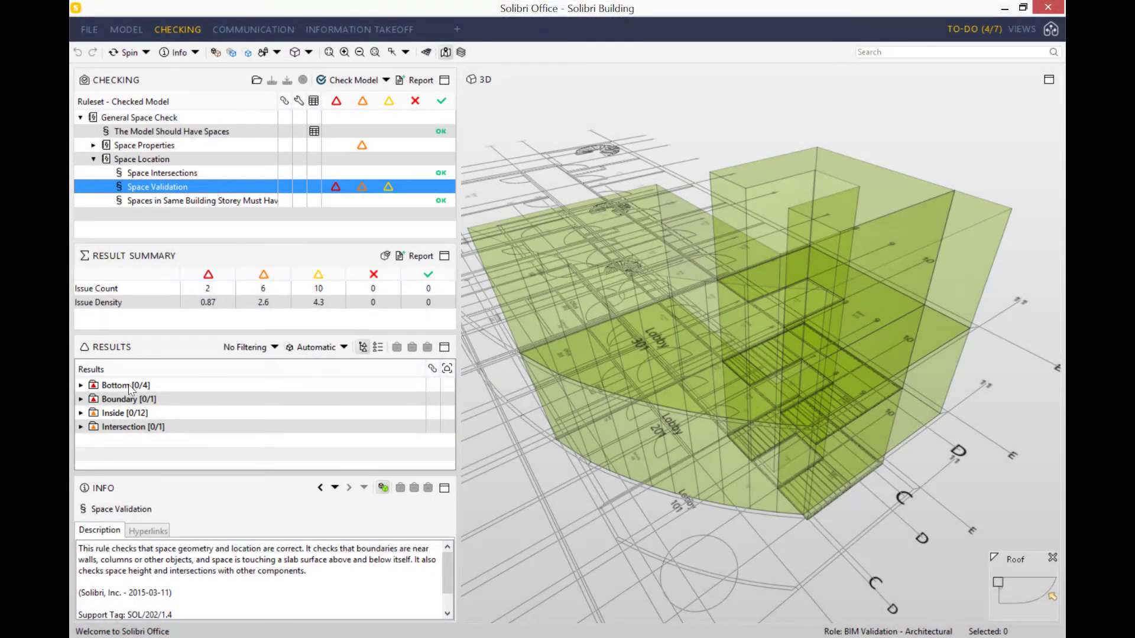
# Step: Expand the Bottom and Pipe Shaft[299] issues, then orbit to Office[308]'s 829 mm boundary misalignment
pyautogui.doubleClick(130, 387)
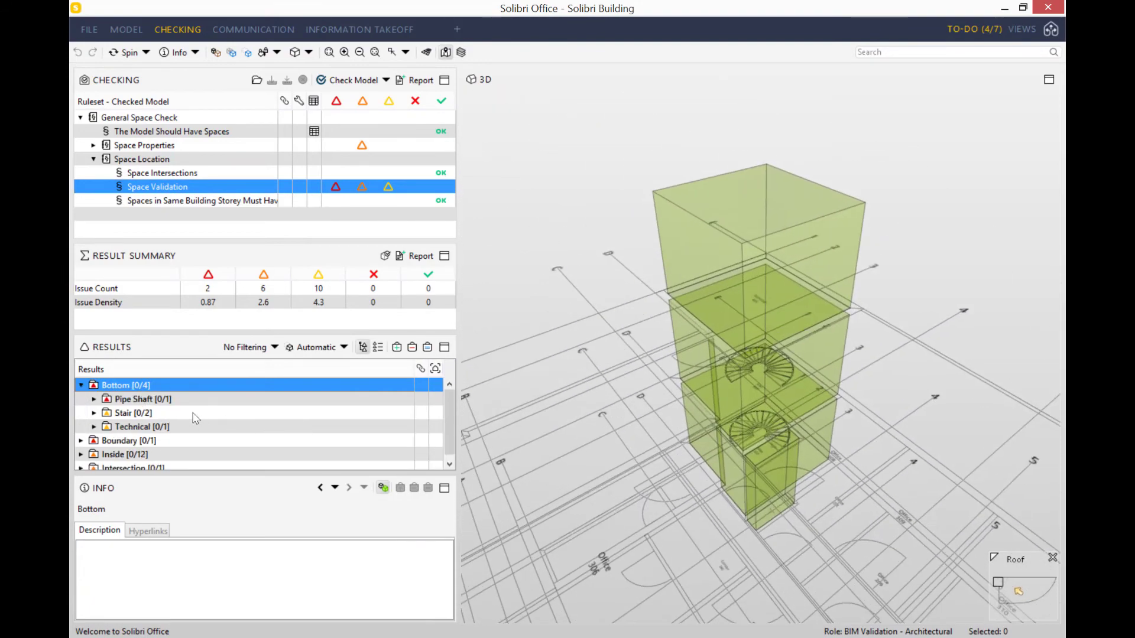
pyautogui.doubleClick(167, 400)
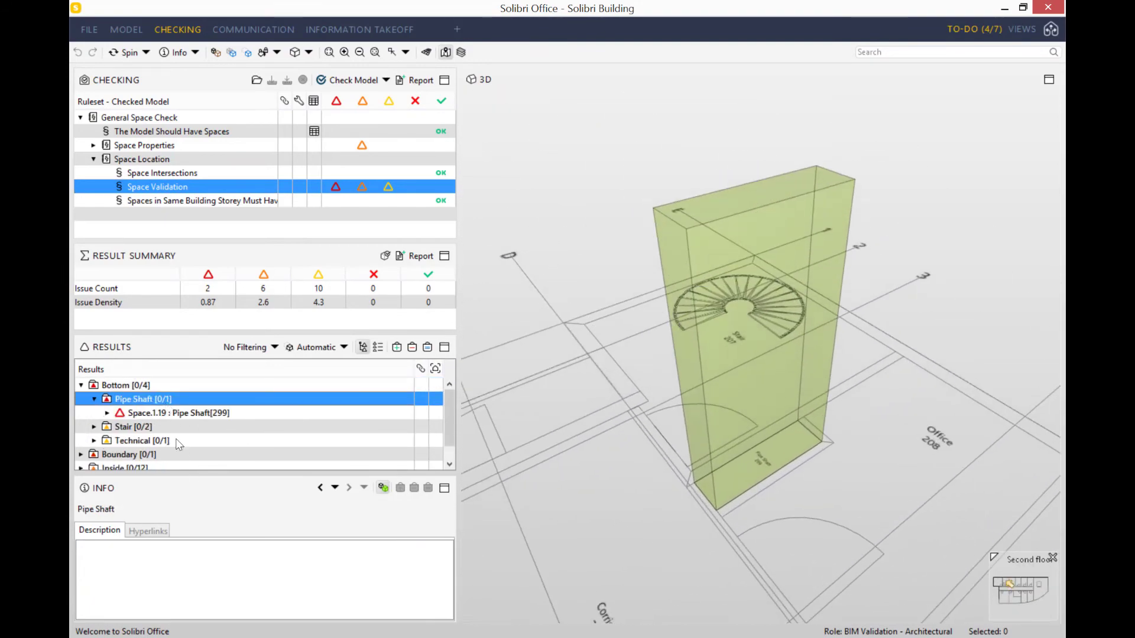
pyautogui.click(170, 414)
pyautogui.doubleClick(169, 416)
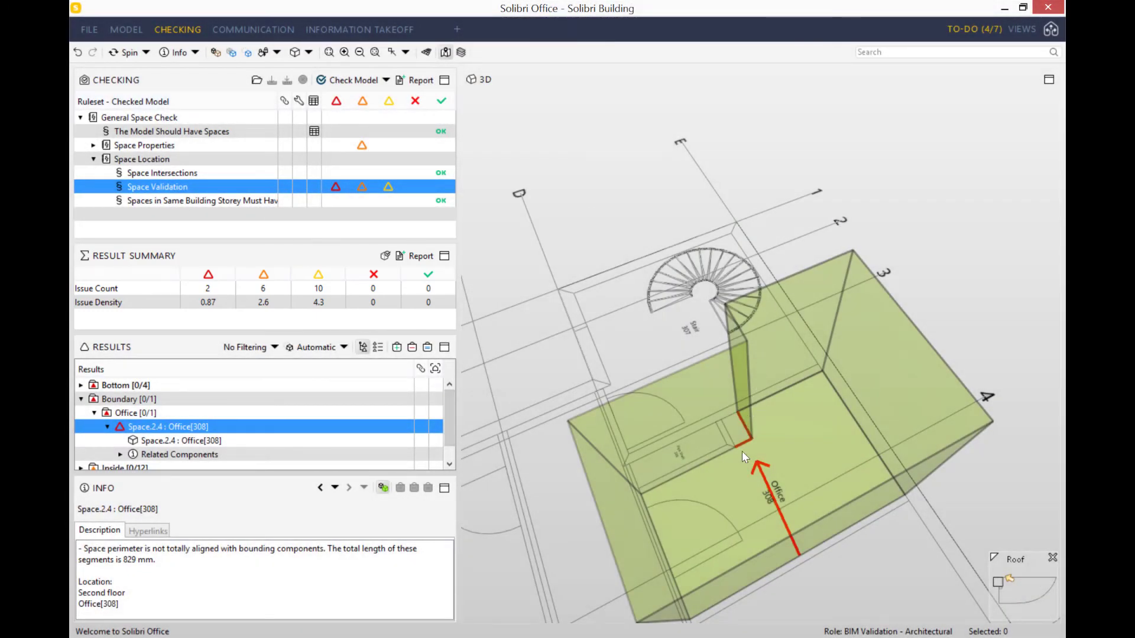
pyautogui.moveTo(742, 451); pyautogui.dragTo(857, 504)
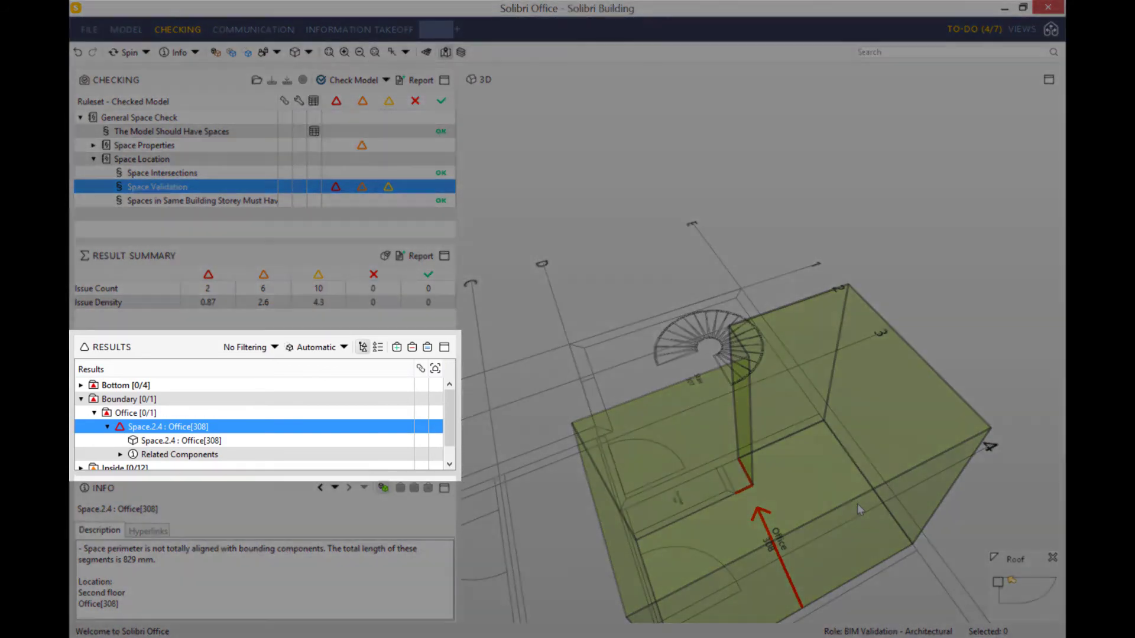